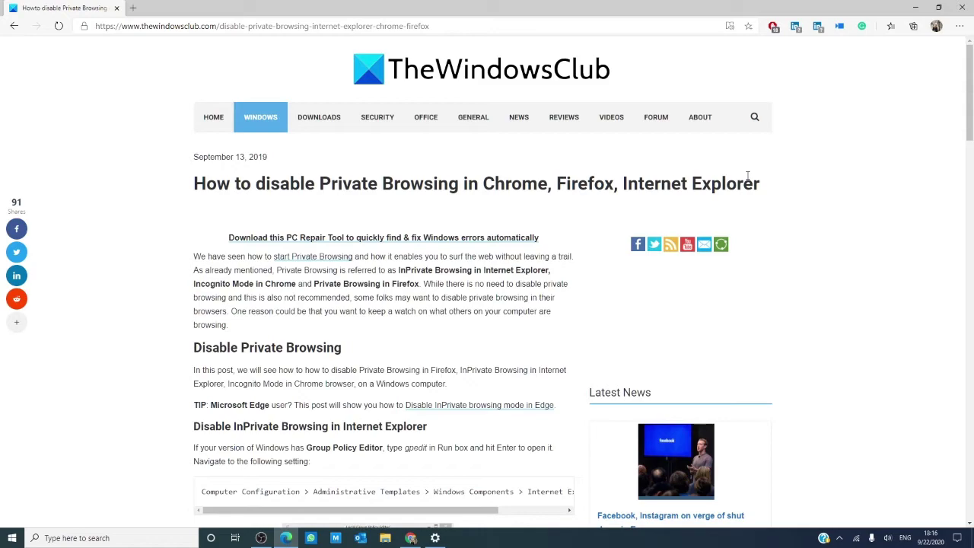
- Hide the Edge article window to reveal the Windows desktop
{"action": "key", "text": "super+d"}
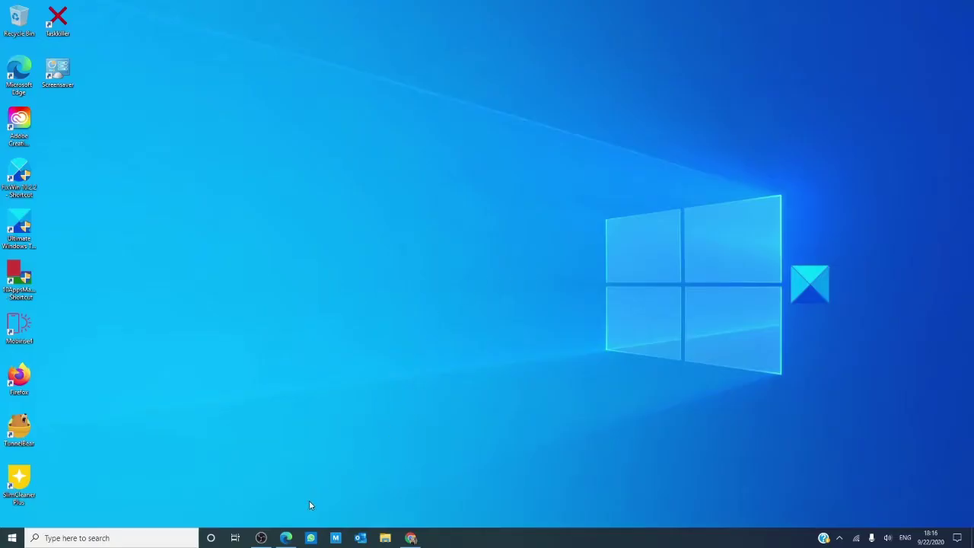
- Launch Registry Editor from a Windows search
{"action": "left_click", "coordinate": [194, 537]}
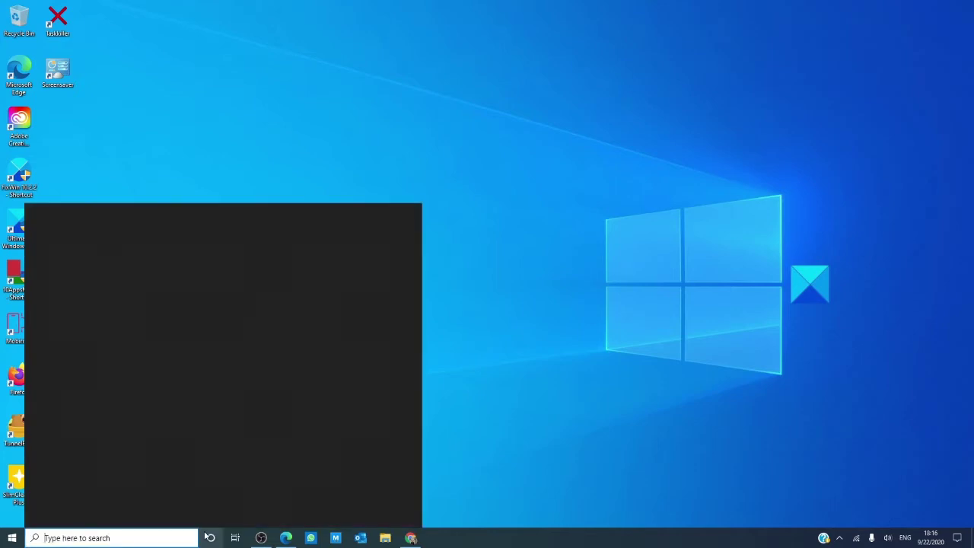
{"action": "type", "text": "red"}
{"action": "key", "text": "Return"}
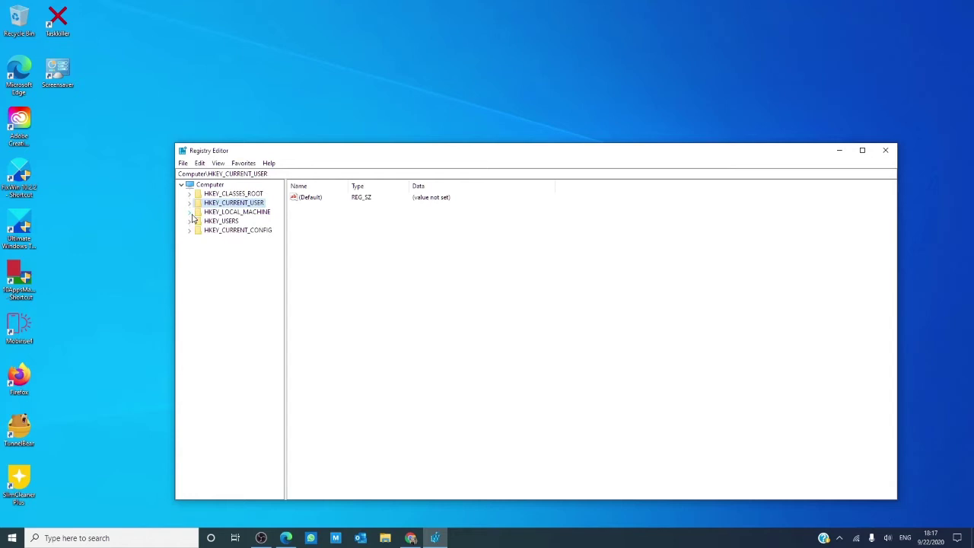
- Expand HKEY_LOCAL_MACHINE > SOFTWARE > Policies > Microsoft in the key tree
{"action": "left_click", "coordinate": [191, 214]}
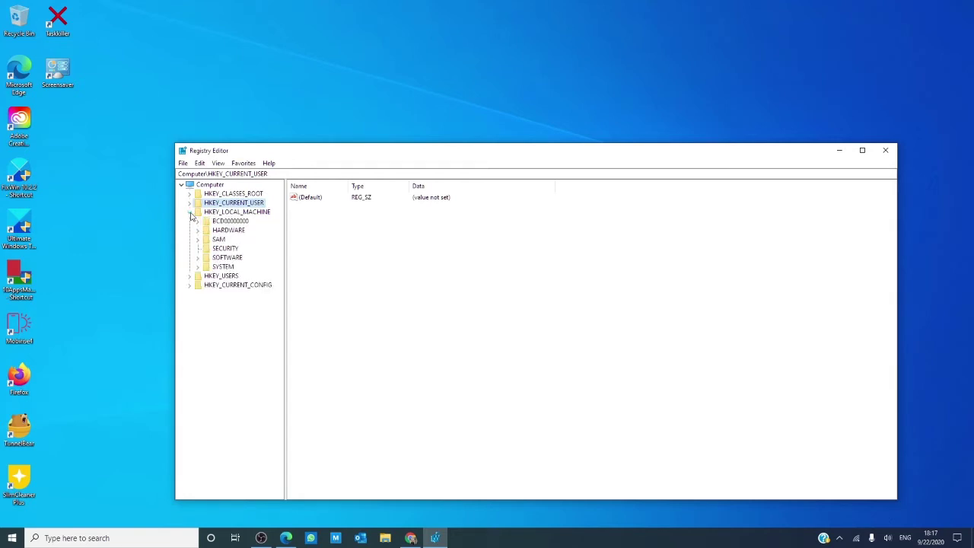
{"action": "left_click", "coordinate": [198, 259]}
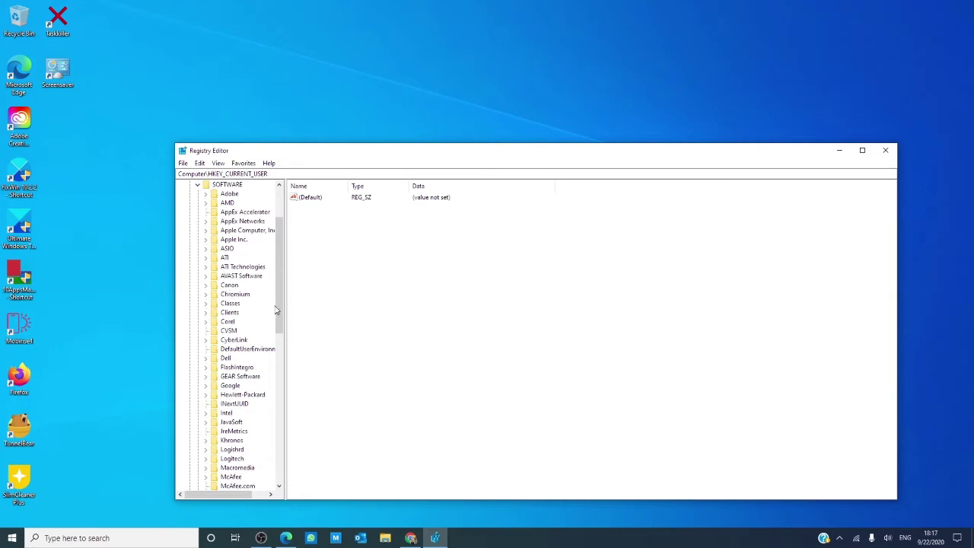
{"action": "left_click_drag", "start_coordinate": [278, 311], "coordinate": [288, 408]}
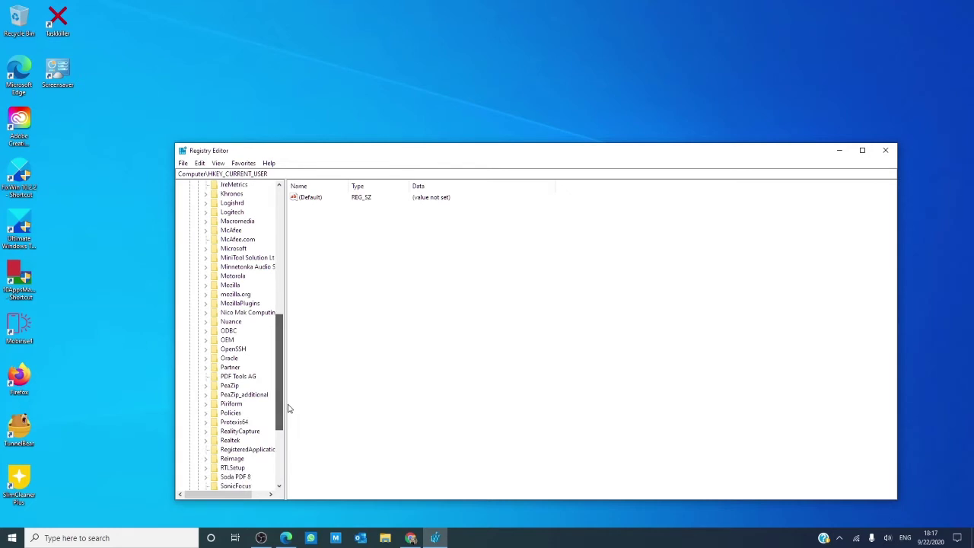
{"action": "left_click", "coordinate": [208, 416]}
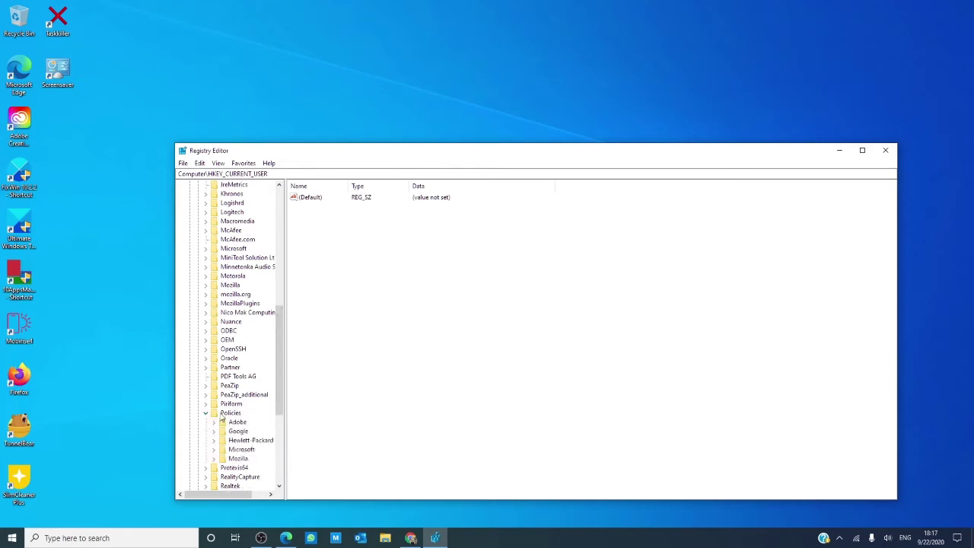
{"action": "left_click", "coordinate": [214, 448]}
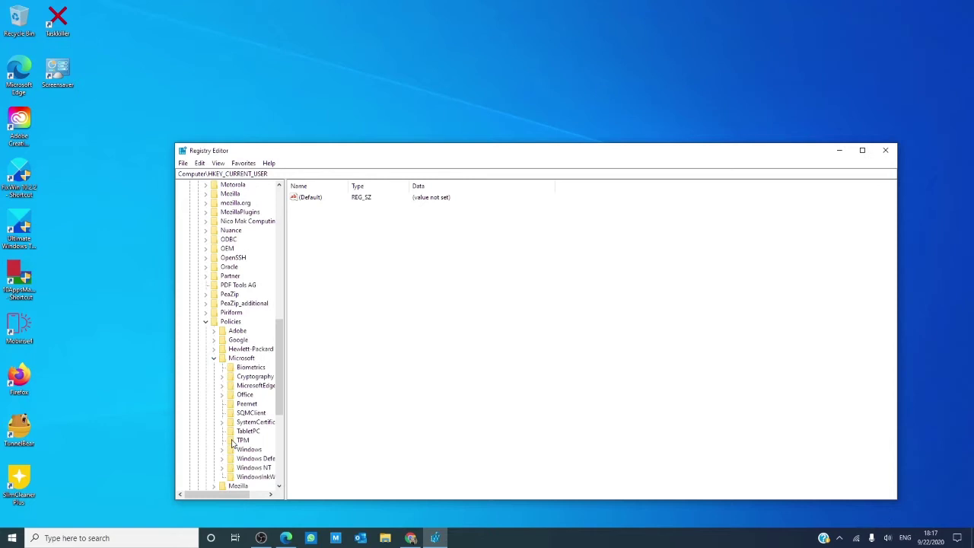
{"action": "left_click_drag", "start_coordinate": [280, 412], "coordinate": [283, 436]}
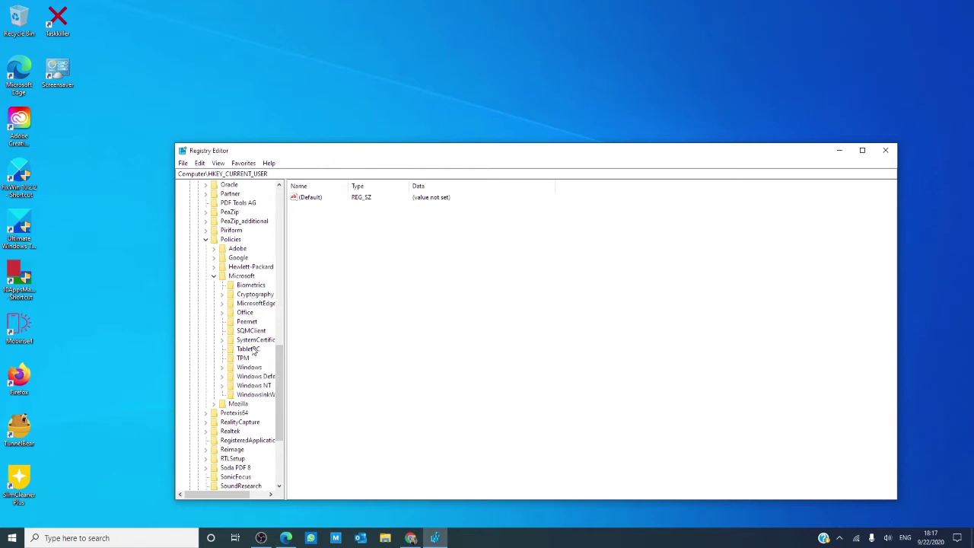
- Create a new key named 'edge' under Policies\Microsoft
{"action": "right_click", "coordinate": [247, 277]}
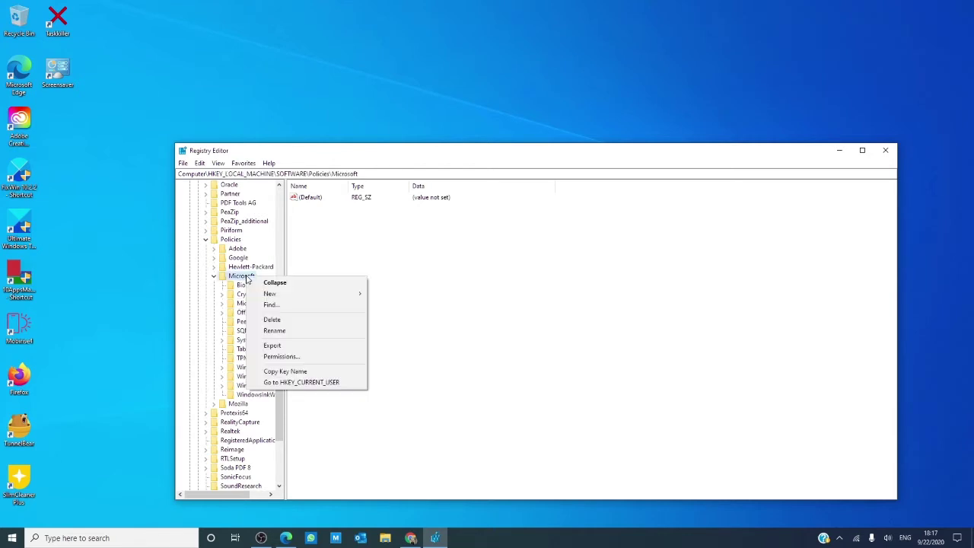
{"action": "mouse_move", "coordinate": [270, 294]}
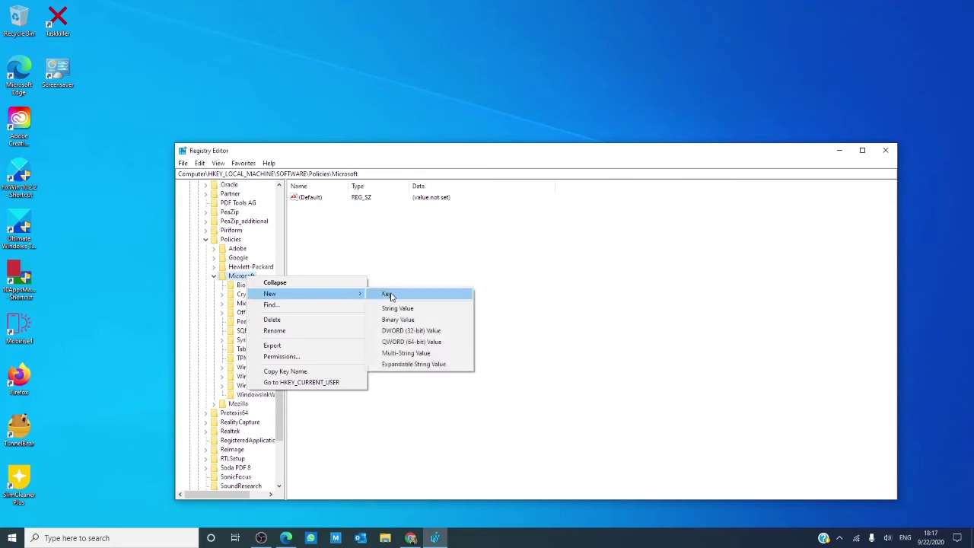
{"action": "left_click", "coordinate": [390, 296]}
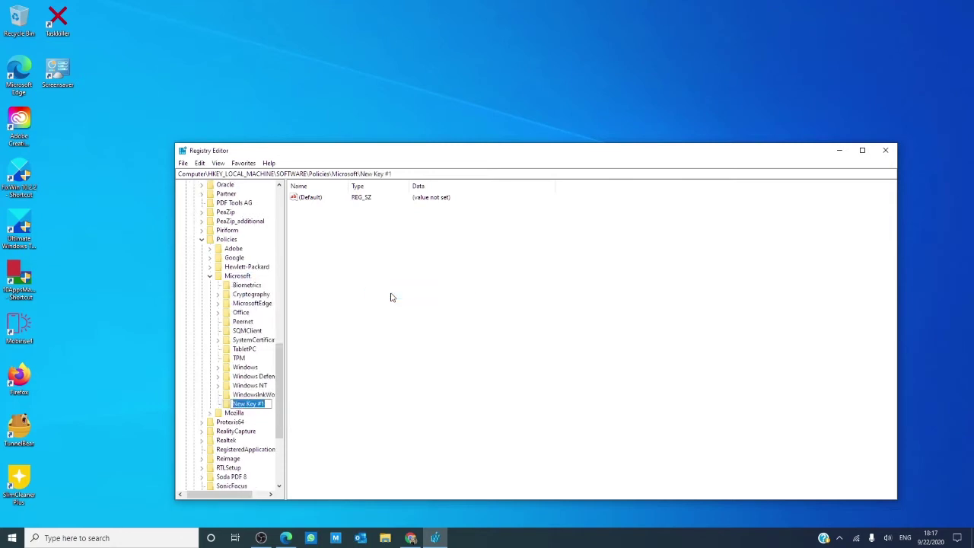
{"action": "type", "text": "ed"}
{"action": "type", "text": "ge"}
{"action": "key", "text": "Return"}
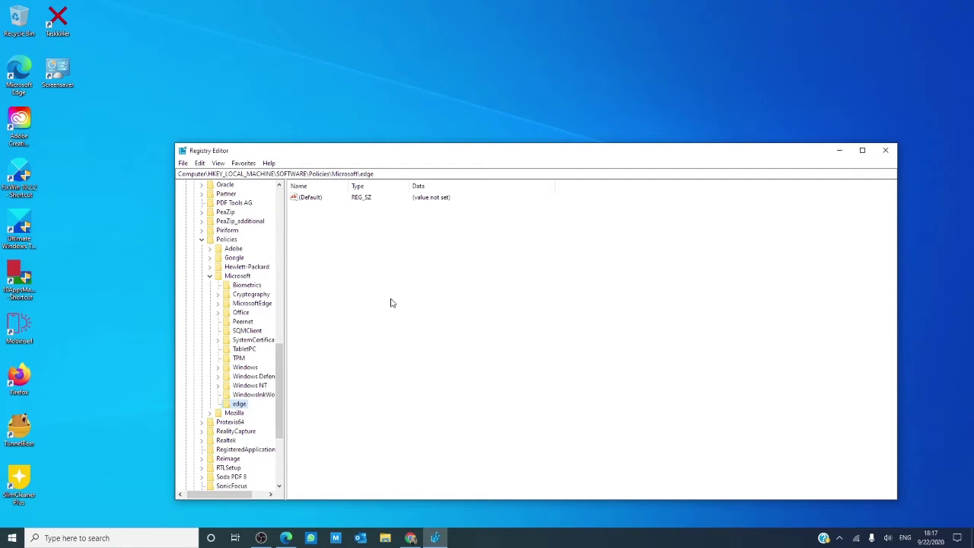
- Add a QWORD (64-bit) value named 'inprivatemodeavailability' to the edge key
{"action": "right_click", "coordinate": [320, 263]}
{"action": "mouse_move", "coordinate": [347, 266]}
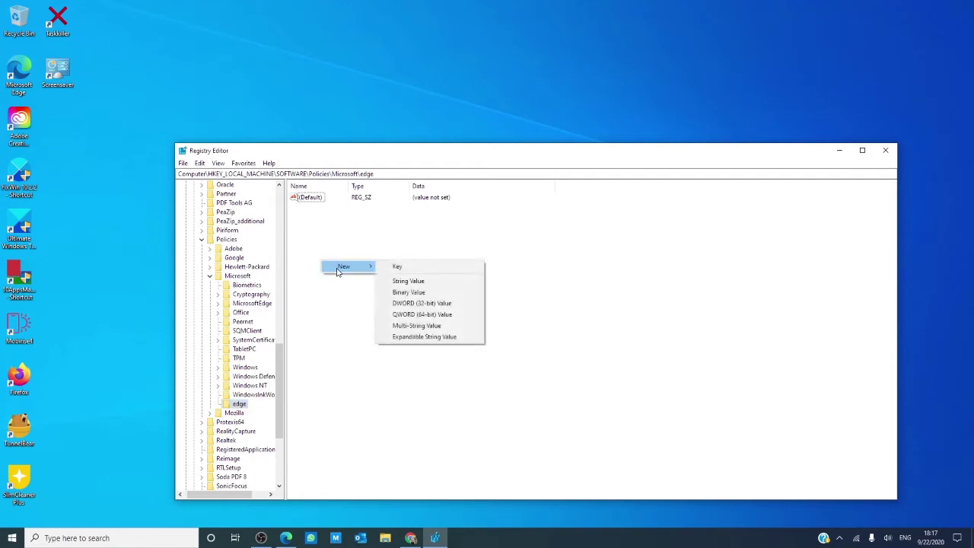
{"action": "left_click", "coordinate": [397, 317]}
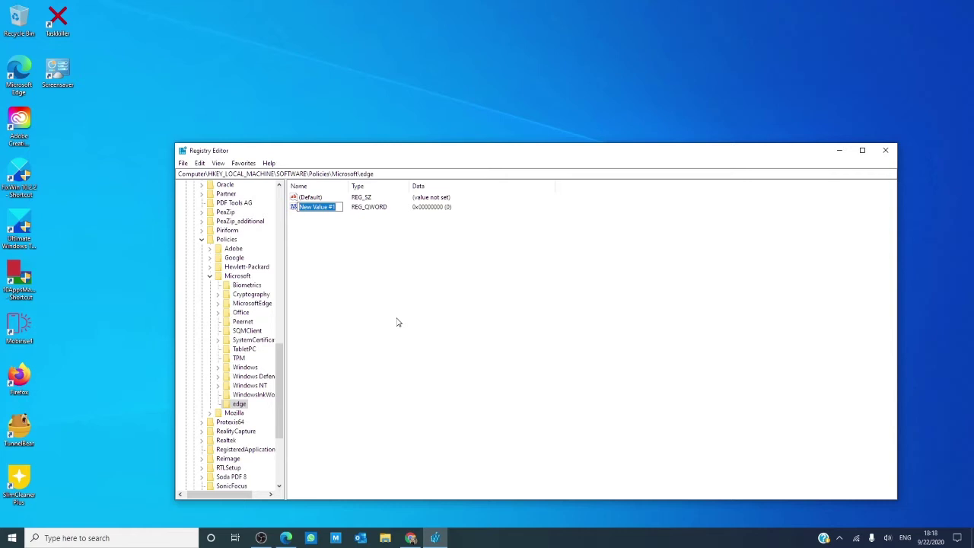
{"action": "type", "text": "inpr"}
{"action": "type", "text": "ivate"}
{"action": "type", "text": "mo"}
{"action": "type", "text": "deava"}
{"action": "type", "text": "ilabil"}
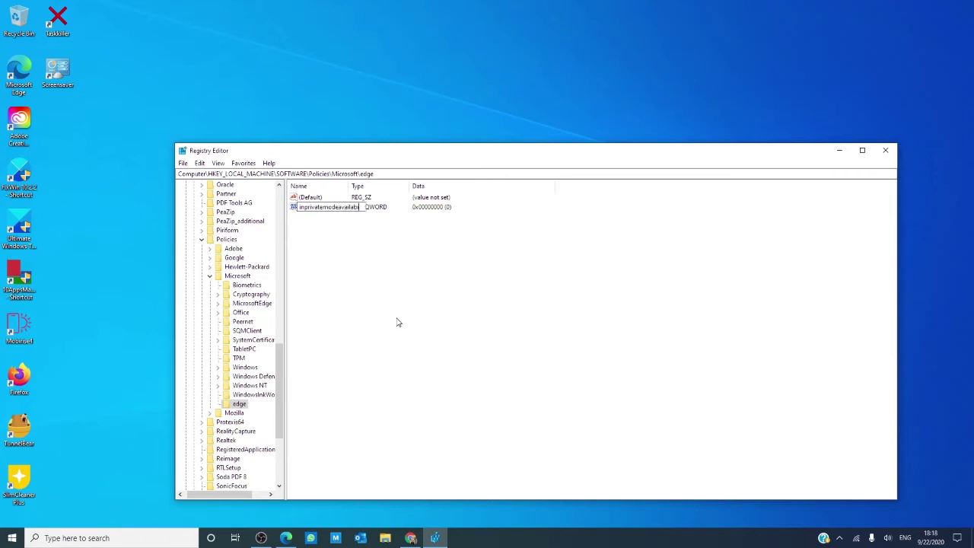
{"action": "type", "text": "ity"}
{"action": "key", "text": "Return"}
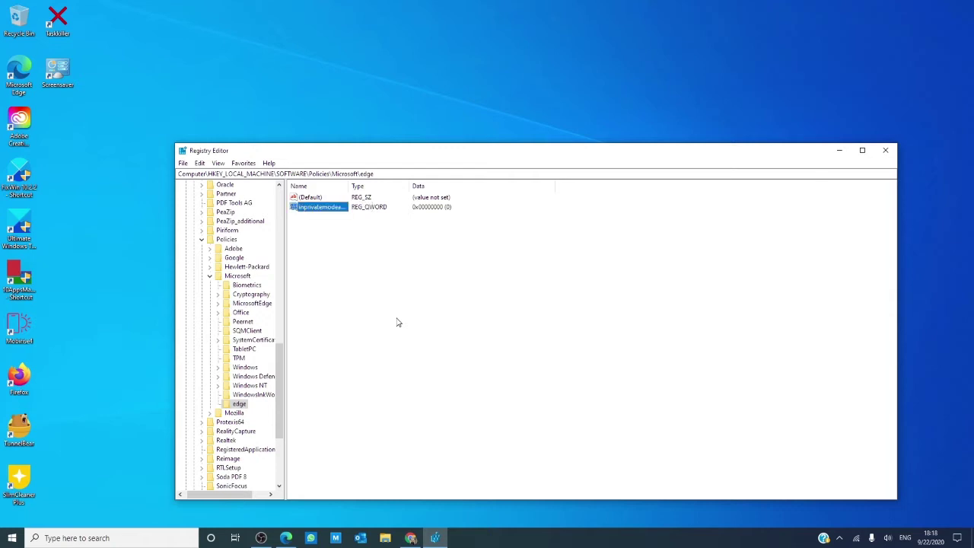
- Set the inprivatemodeavailability value data to 1
{"action": "right_click", "coordinate": [318, 215]}
{"action": "right_click", "coordinate": [315, 208]}
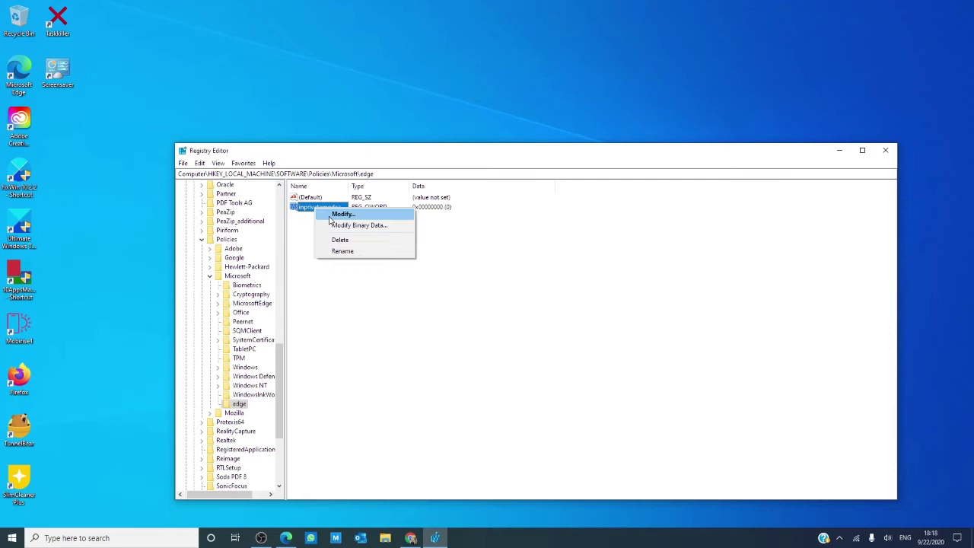
{"action": "left_click", "coordinate": [335, 214]}
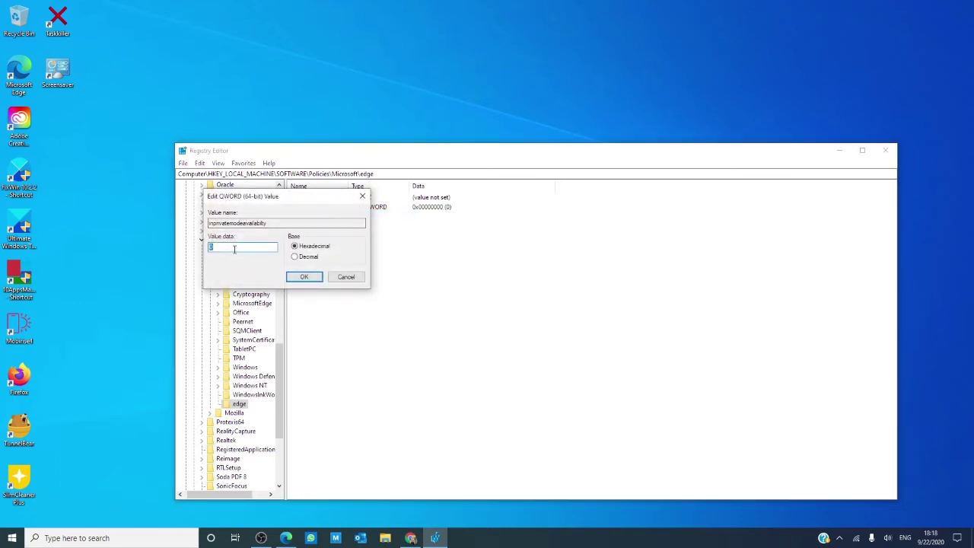
{"action": "type", "text": "1"}
{"action": "left_click", "coordinate": [304, 277]}
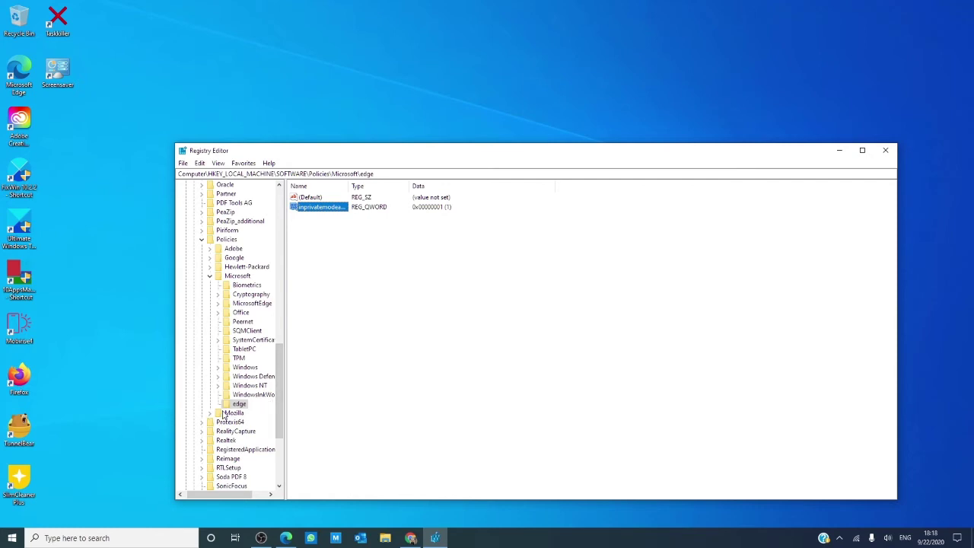
- Expand the Mozilla policies key and select its Firefox subkey
{"action": "left_click", "coordinate": [210, 412]}
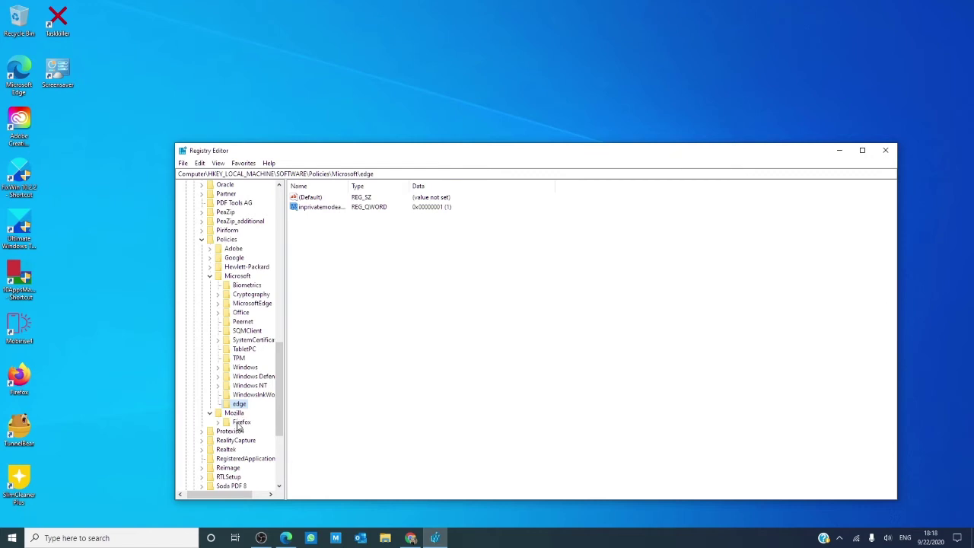
{"action": "left_click", "coordinate": [240, 423]}
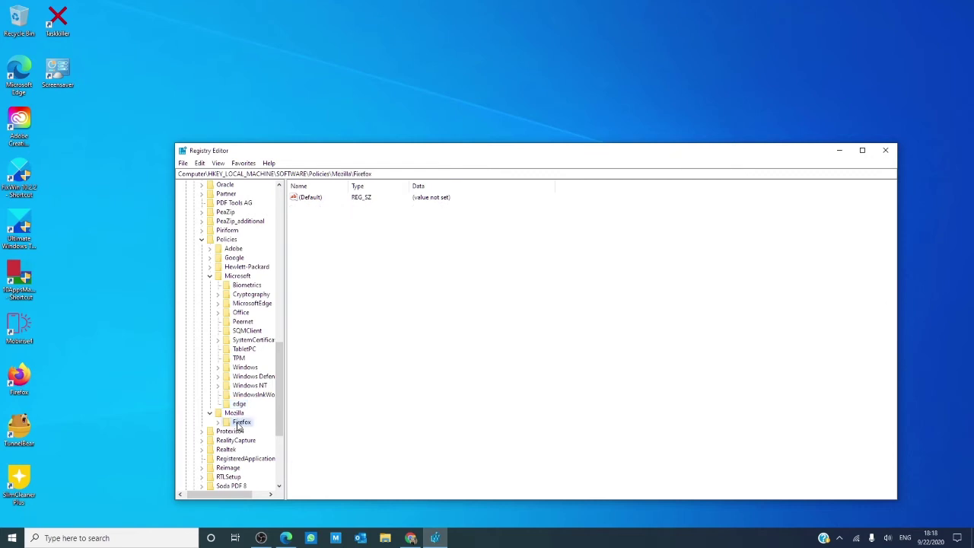
- Create a DWORD (32-bit) value named 'disableprivatebrowsing' in the Firefox key
{"action": "right_click", "coordinate": [370, 289]}
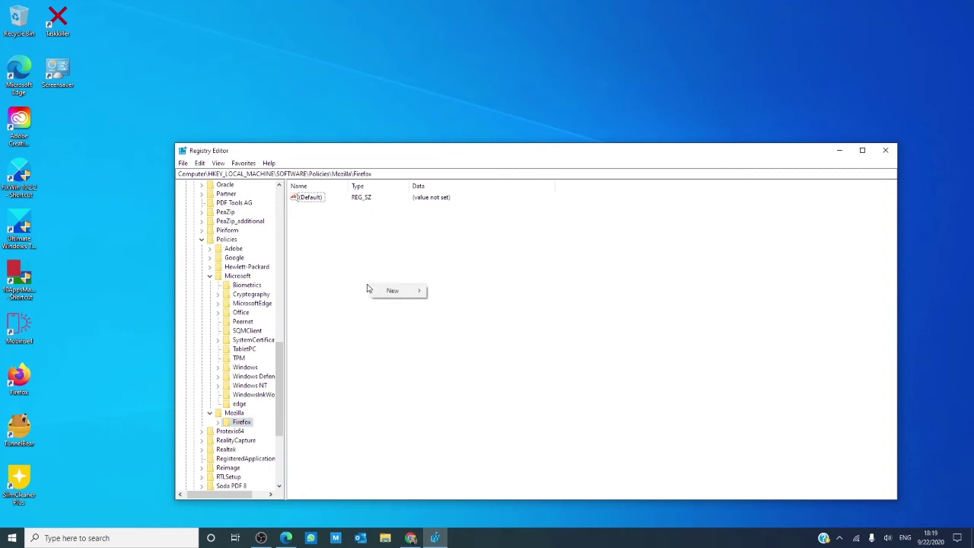
{"action": "left_click", "coordinate": [388, 291]}
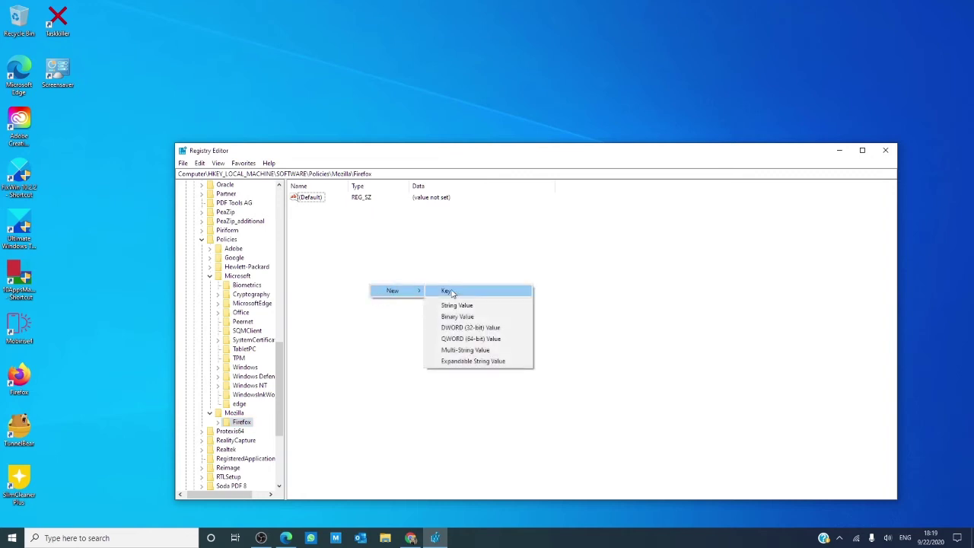
{"action": "left_click", "coordinate": [468, 332]}
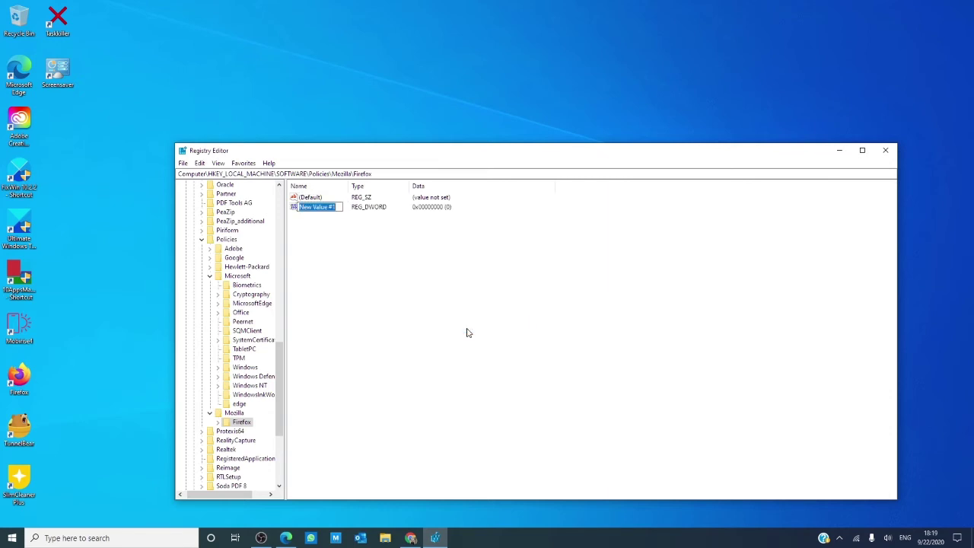
{"action": "type", "text": "dis"}
{"action": "type", "text": "ab"}
{"action": "type", "text": "le"}
{"action": "type", "text": "private"}
{"action": "type", "text": "browsin"}
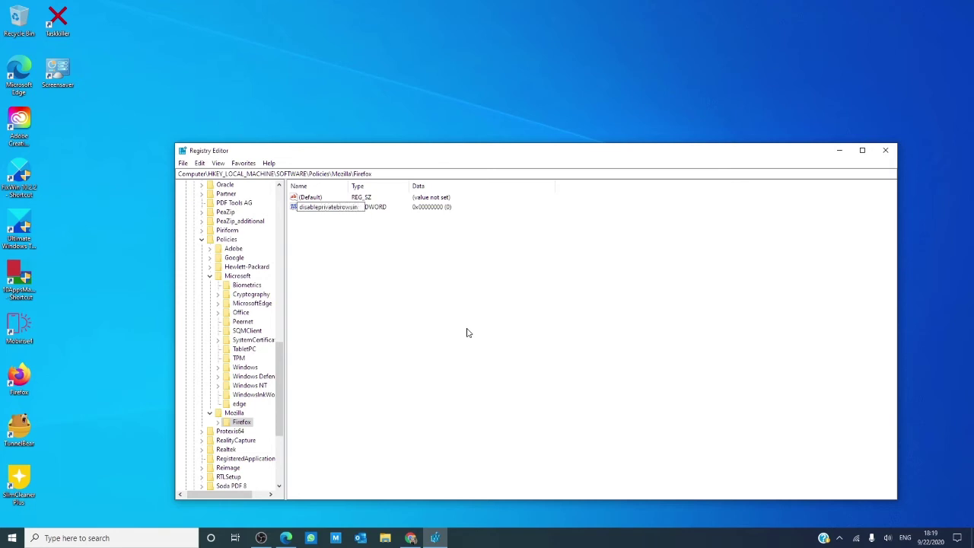
{"action": "type", "text": "g"}
{"action": "key", "text": "Return"}
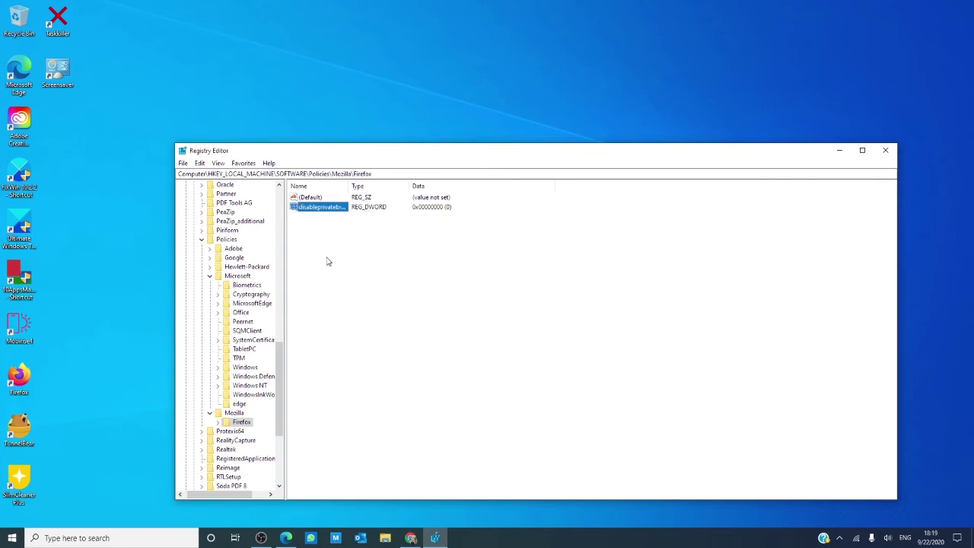
- Set the disableprivatebrowsing value data to 1
{"action": "right_click", "coordinate": [324, 208]}
{"action": "left_click", "coordinate": [329, 213]}
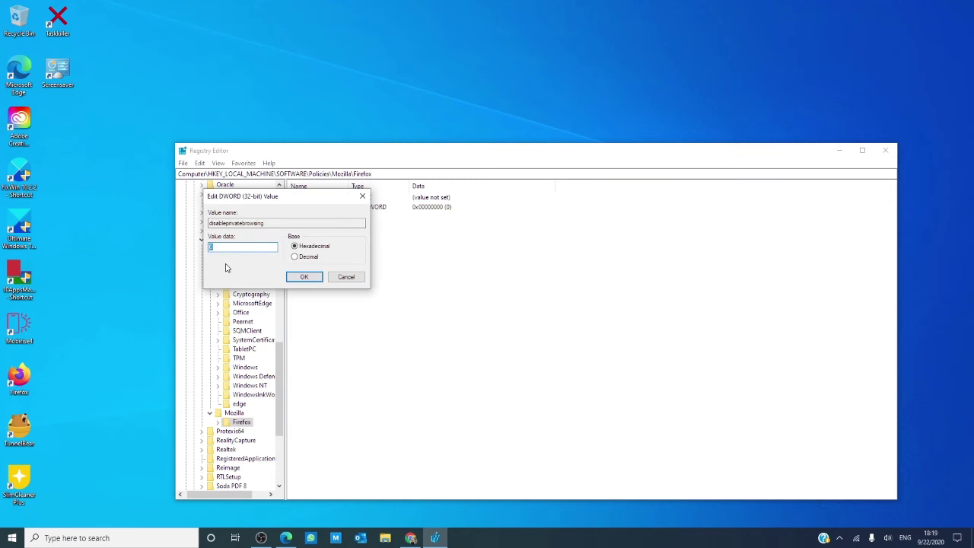
{"action": "type", "text": "1"}
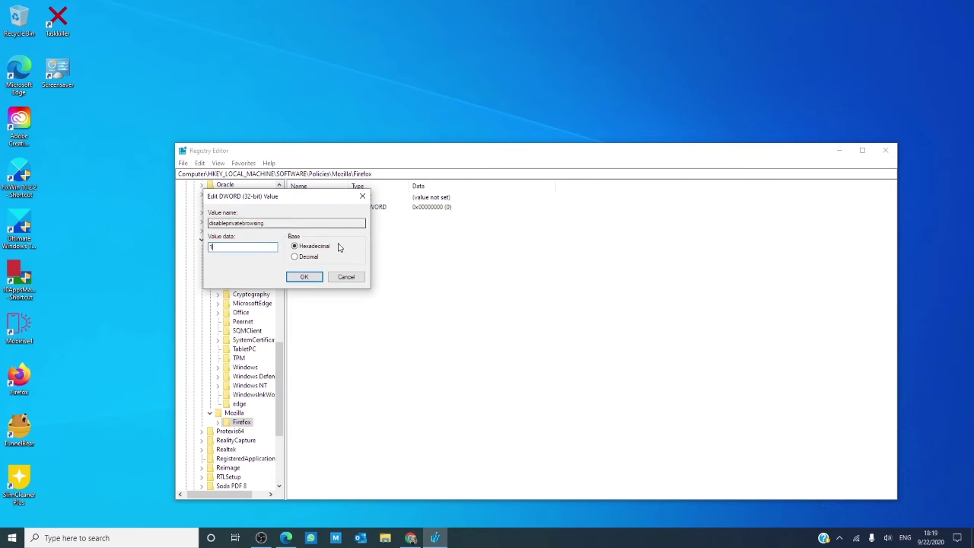
{"action": "left_click", "coordinate": [310, 279]}
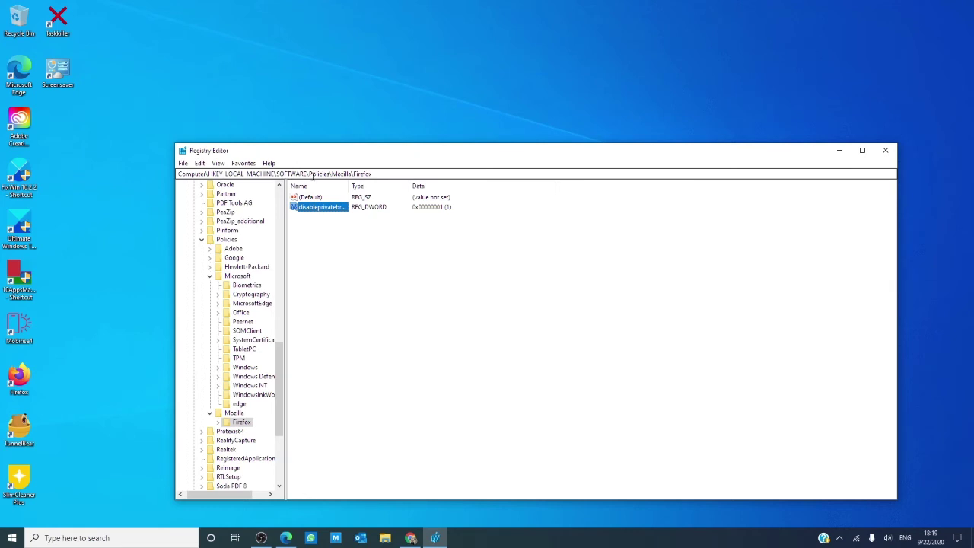
- Create a new key named 'chrome' under Policies\Google
{"action": "left_click", "coordinate": [209, 258]}
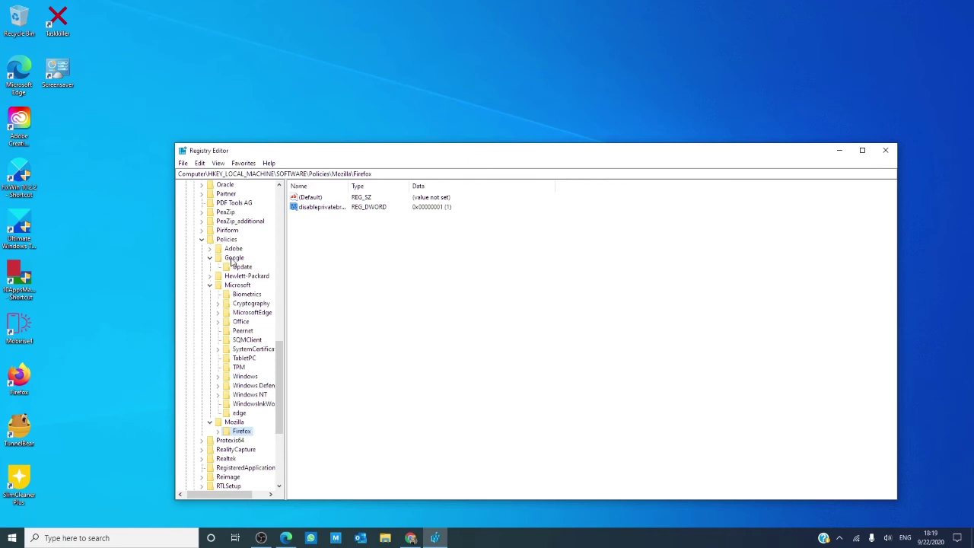
{"action": "right_click", "coordinate": [232, 259]}
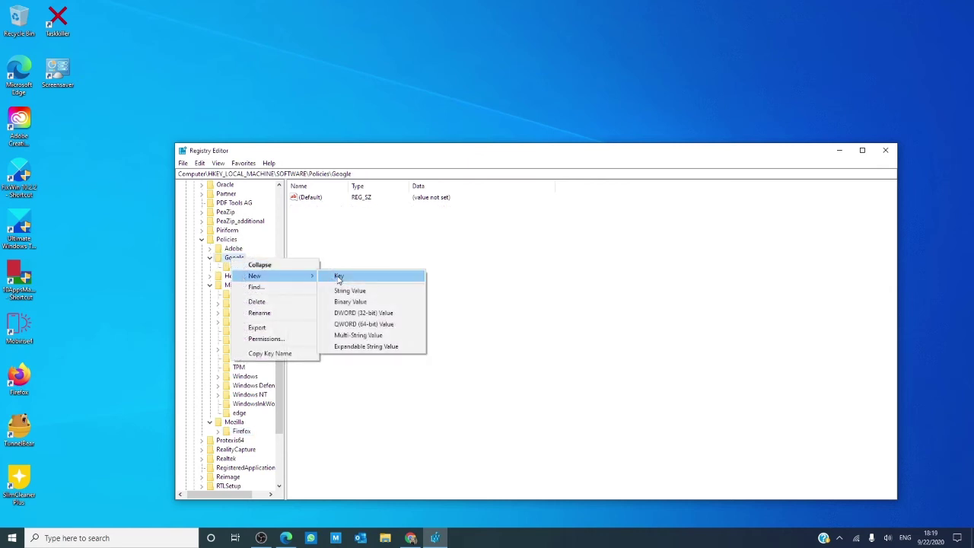
{"action": "left_click", "coordinate": [339, 278]}
{"action": "type", "text": "ch"}
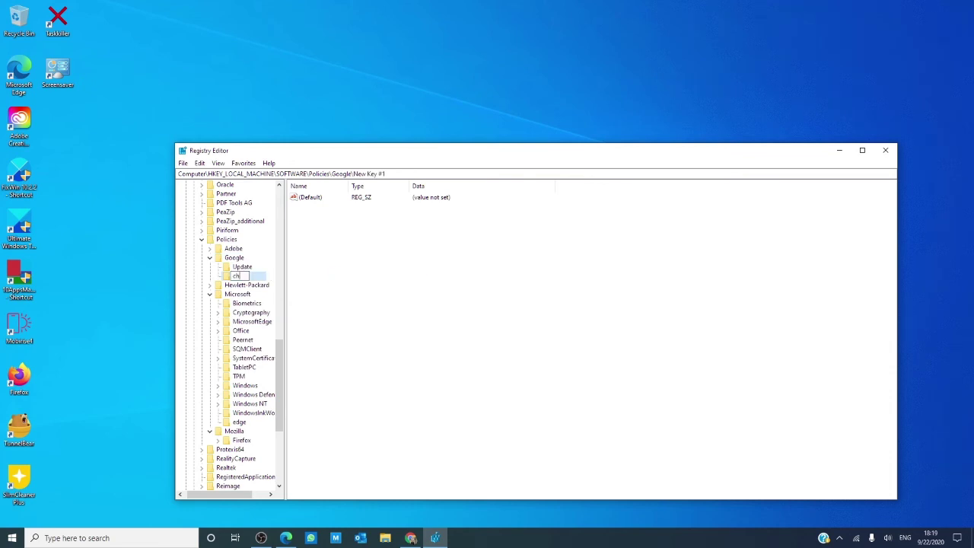
{"action": "type", "text": "ro"}
{"action": "type", "text": "\\"}
- Add a DWORD value named 'incognitomodeavailability' to the chrome key
{"action": "right_click", "coordinate": [330, 223]}
{"action": "left_click", "coordinate": [424, 266]}
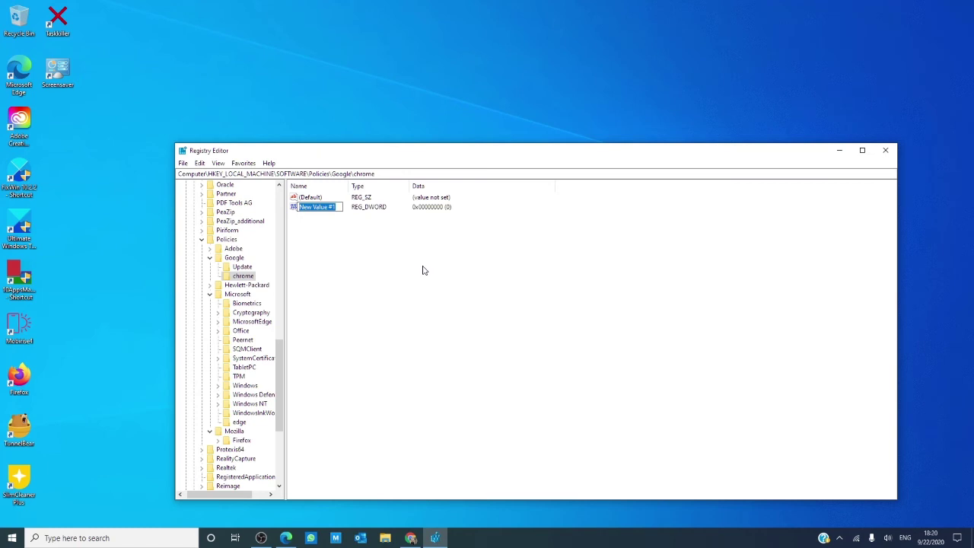
{"action": "type", "text": "i"}
{"action": "type", "text": "nco"}
{"action": "type", "text": "gnito"}
{"action": "type", "text": "mode"}
{"action": "type", "text": "availa"}
{"action": "type", "text": "bi"}
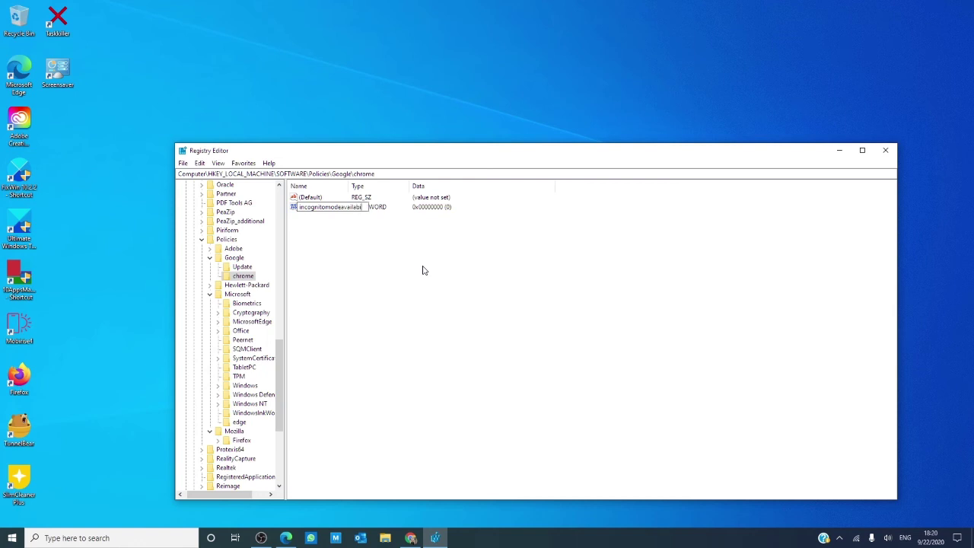
{"action": "type", "text": "lity"}
{"action": "key", "text": "Return"}
- Set the incognitomodeavailability value data to 1
{"action": "right_click", "coordinate": [317, 207]}
{"action": "left_click", "coordinate": [320, 216]}
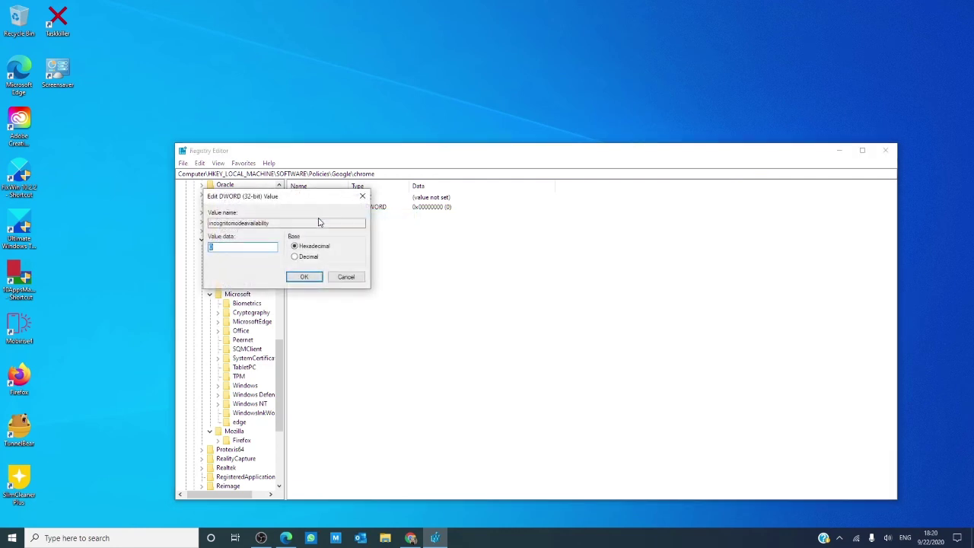
{"action": "type", "text": "1"}
{"action": "left_click", "coordinate": [304, 276]}
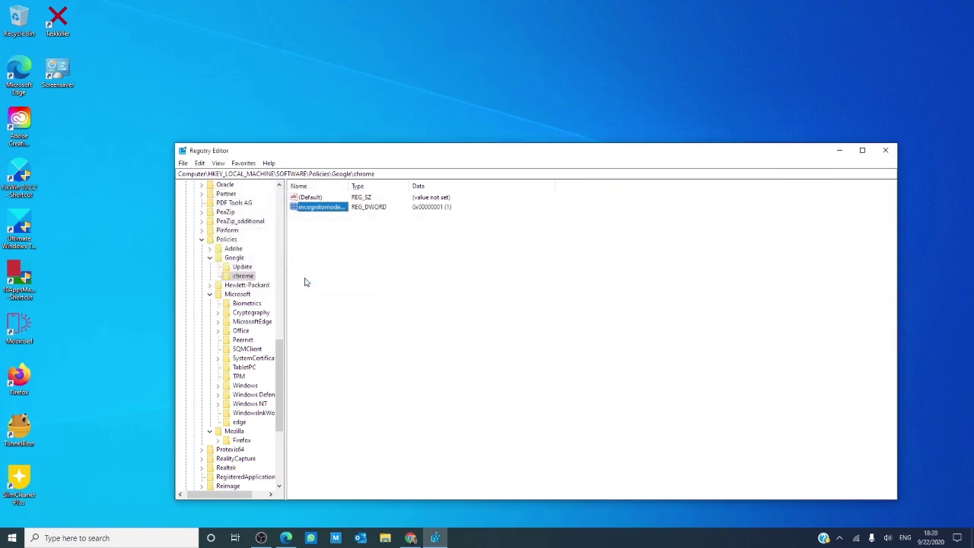
- Close Registry Editor and scroll further through the Edge article on disabling private browsing
{"action": "left_click", "coordinate": [884, 150]}
{"action": "left_click", "coordinate": [282, 538]}
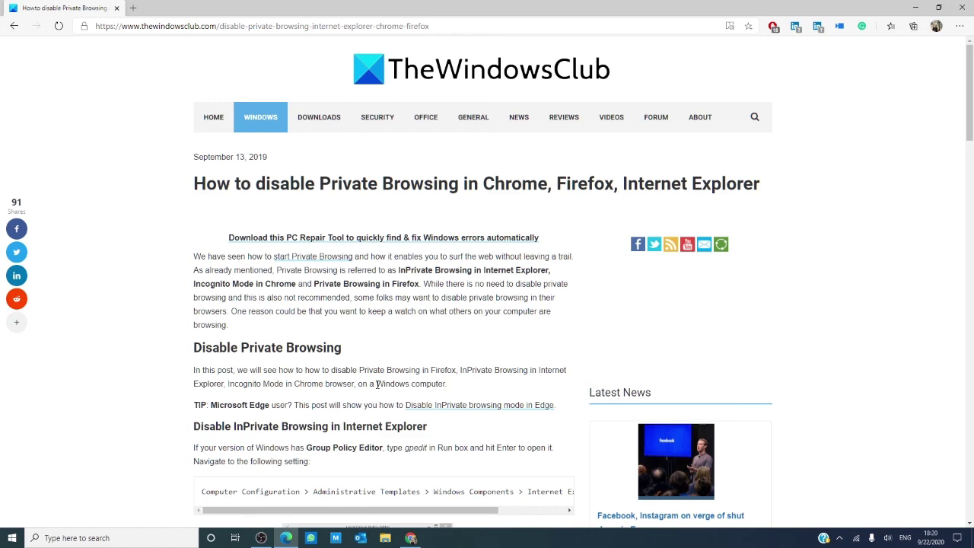
{"action": "scroll", "coordinate": [378, 385], "scroll_direction": "down", "scroll_amount": 4}
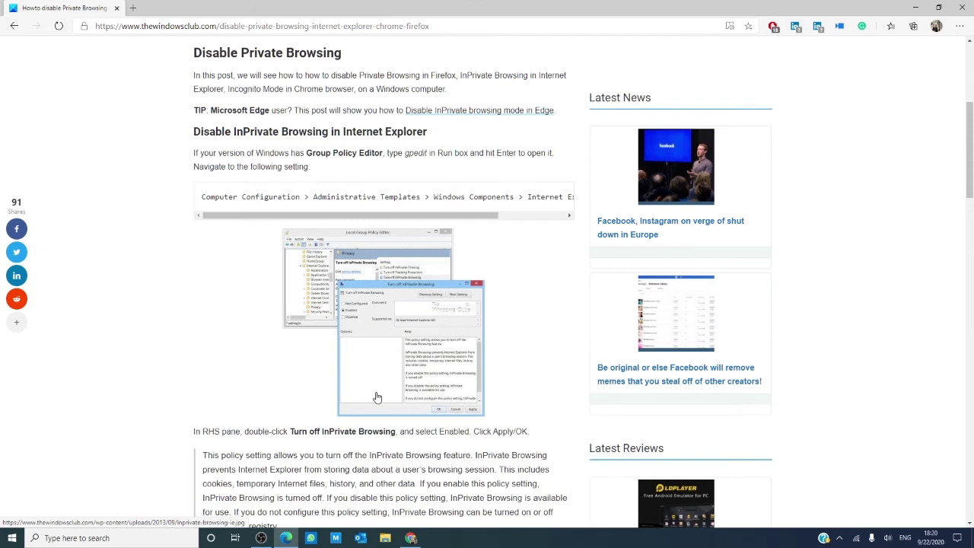